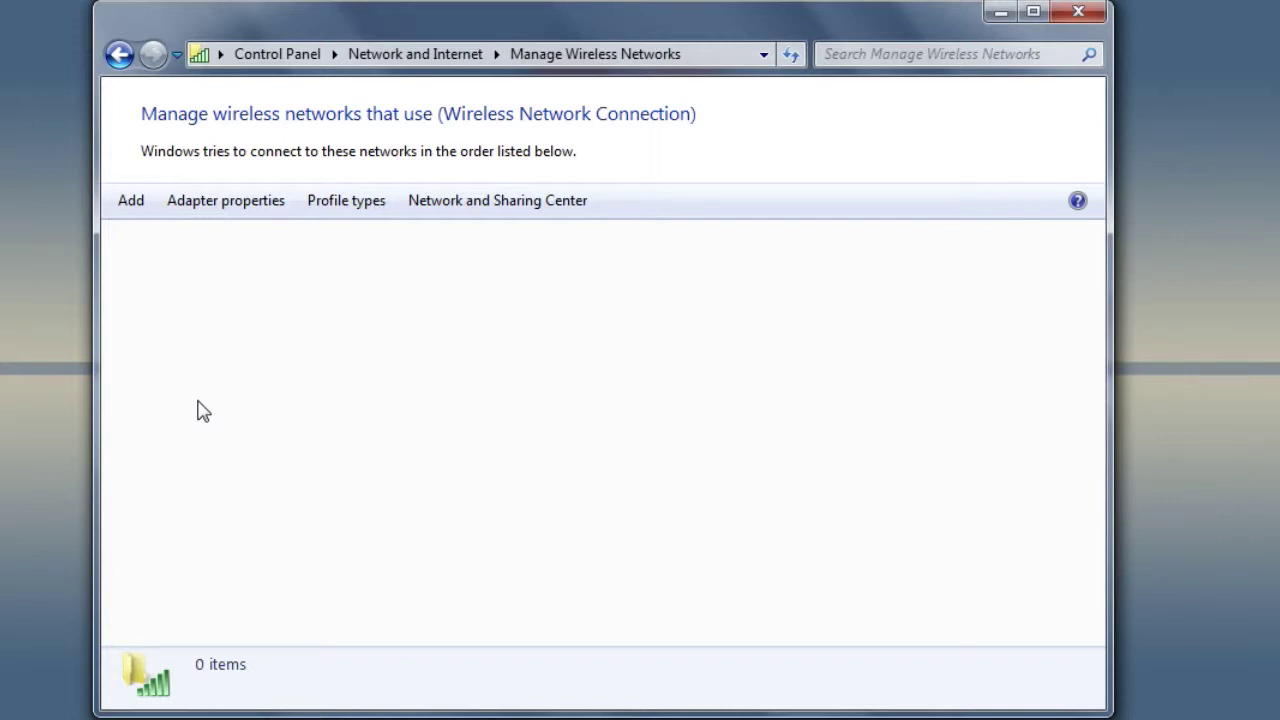
- Begin adding a wireless network via 'Manually create a network profile' to reach the details form
left_click(133, 205)
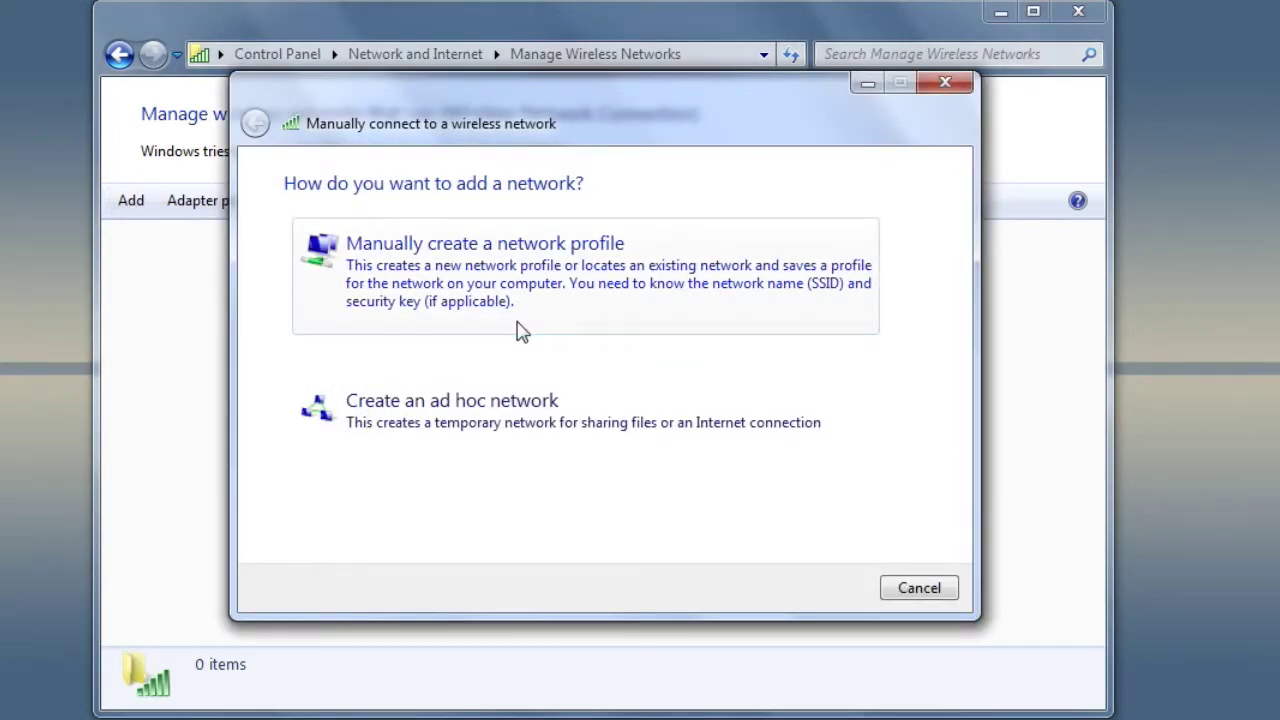
left_click(430, 265)
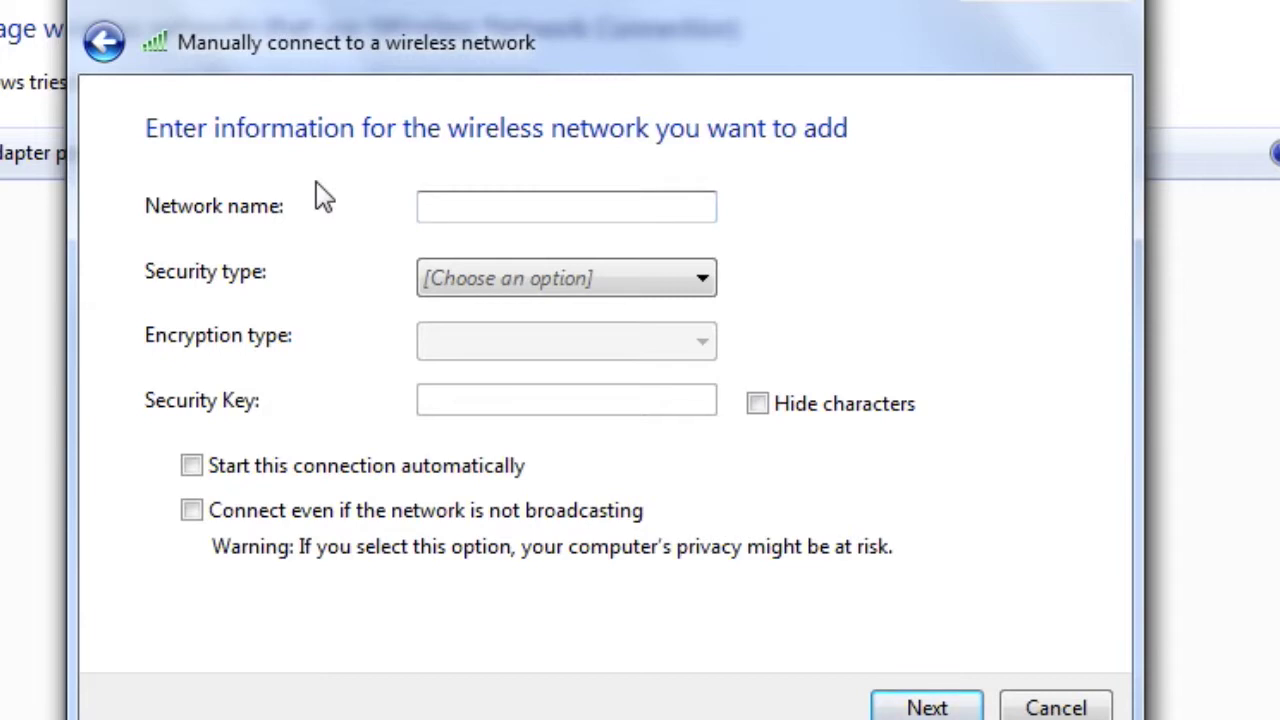
- Create the Wildcat profile with WPA2-Enterprise security, AES encryption and automatic connection
type("Wildcat")
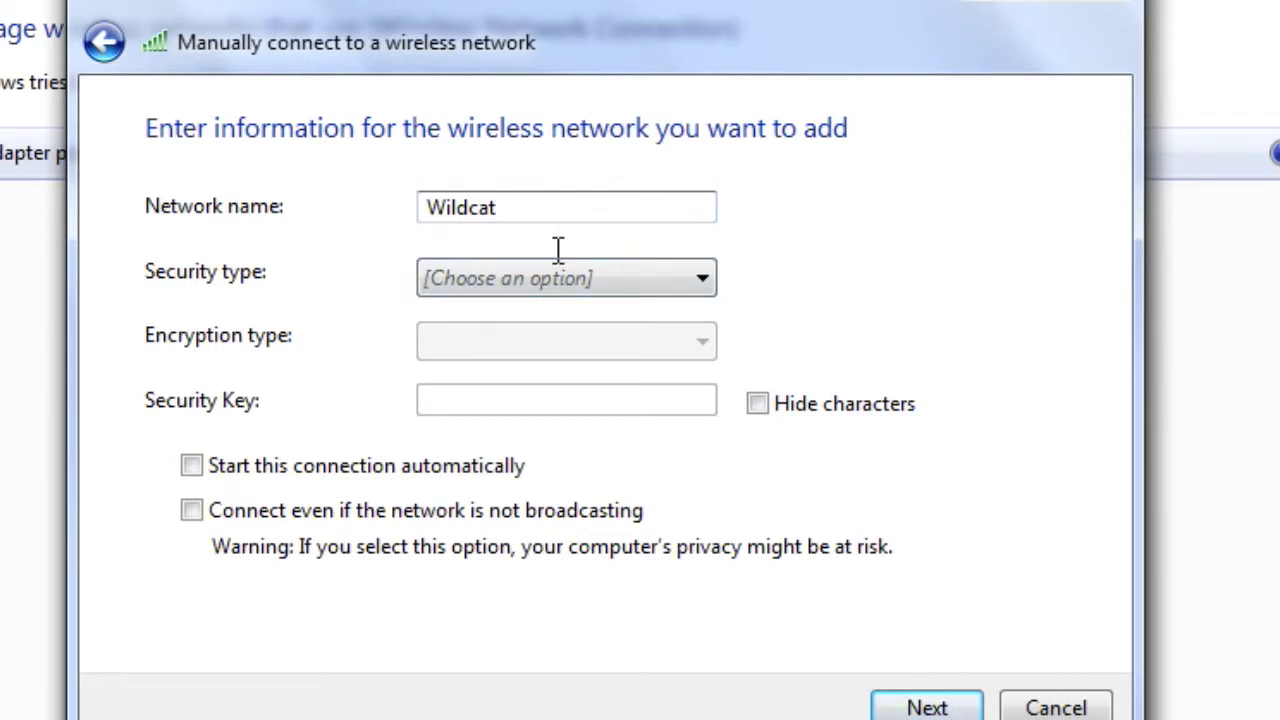
left_click(562, 287)
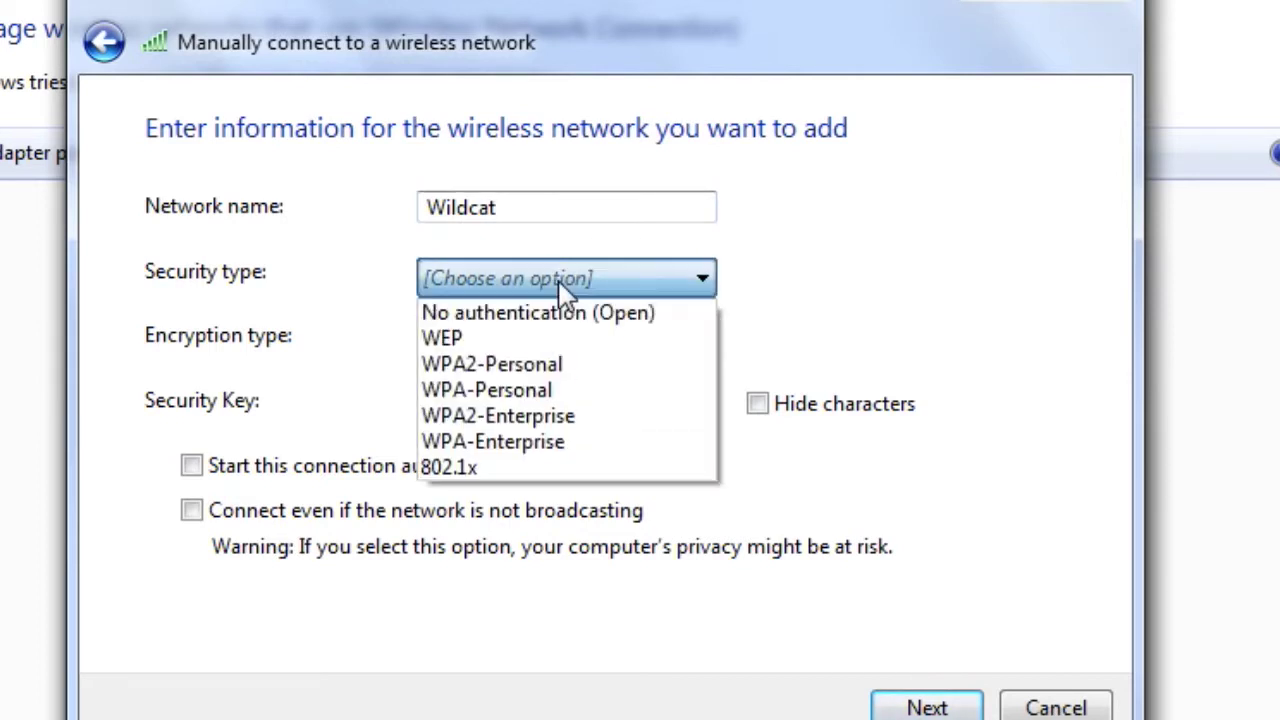
left_click(544, 416)
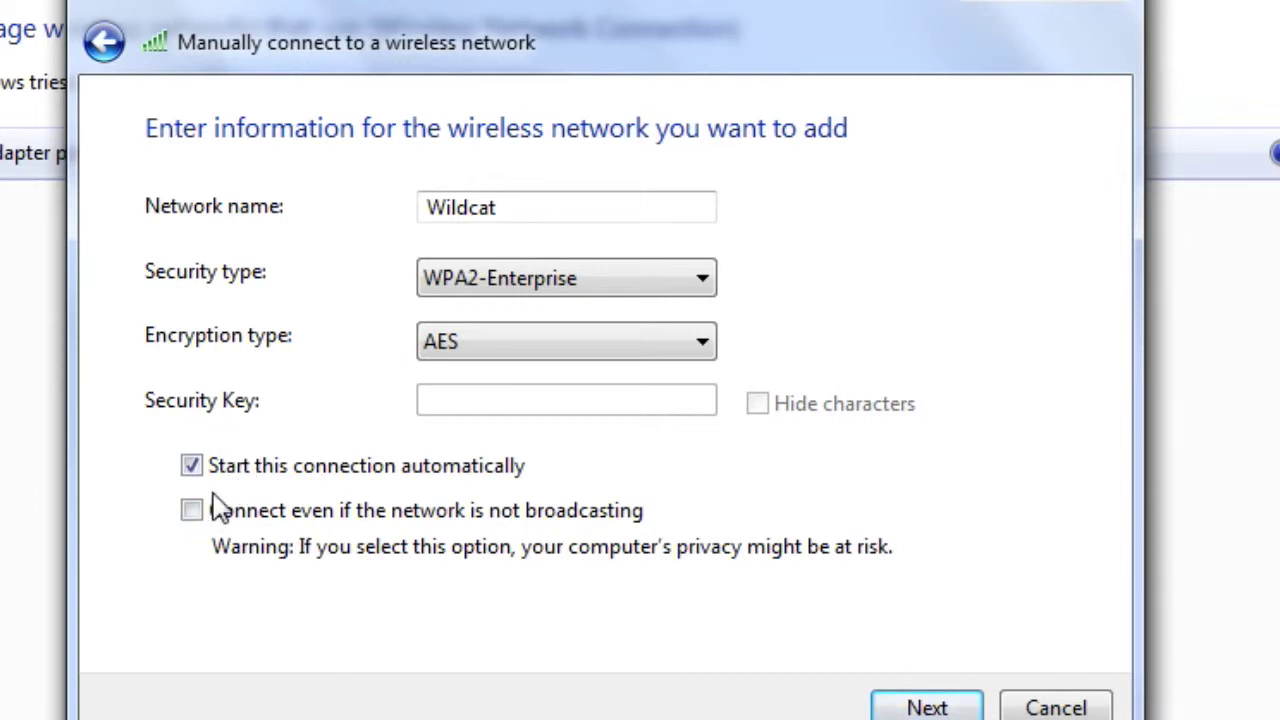
left_click(909, 709)
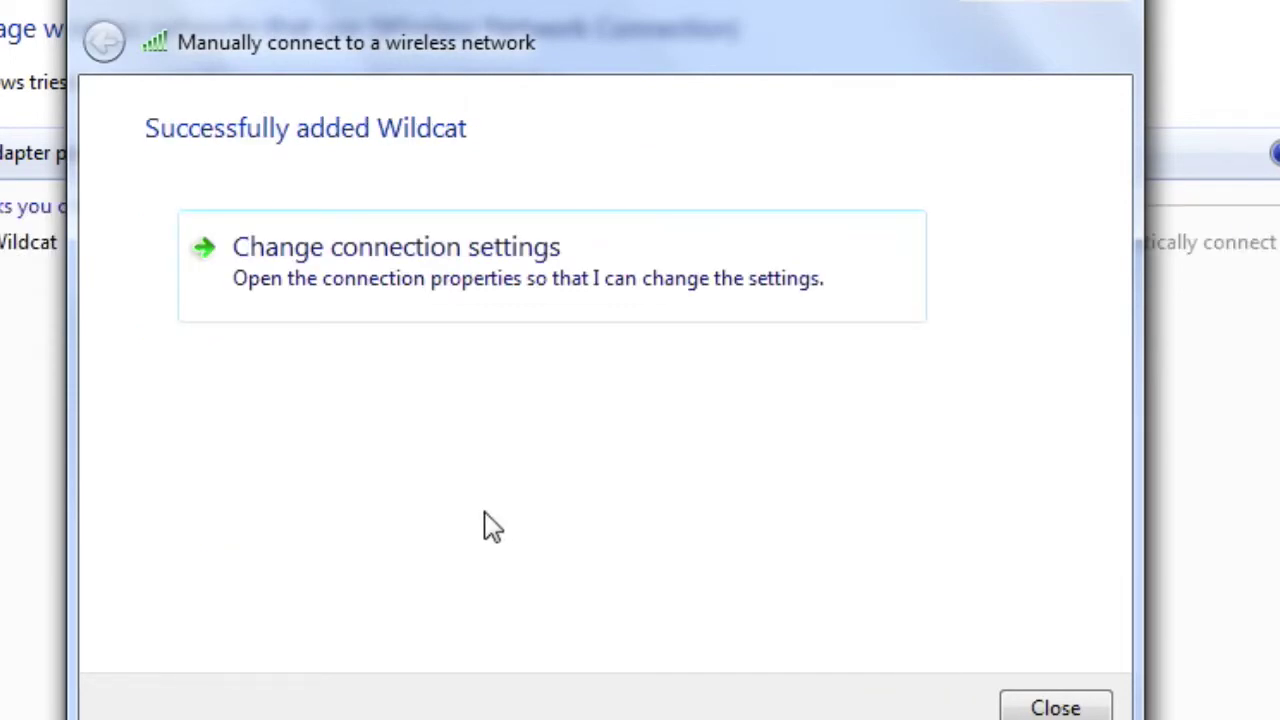
- Open the Protected EAP (PEAP) Settings from the Wildcat connection's Security tab
left_click(305, 275)
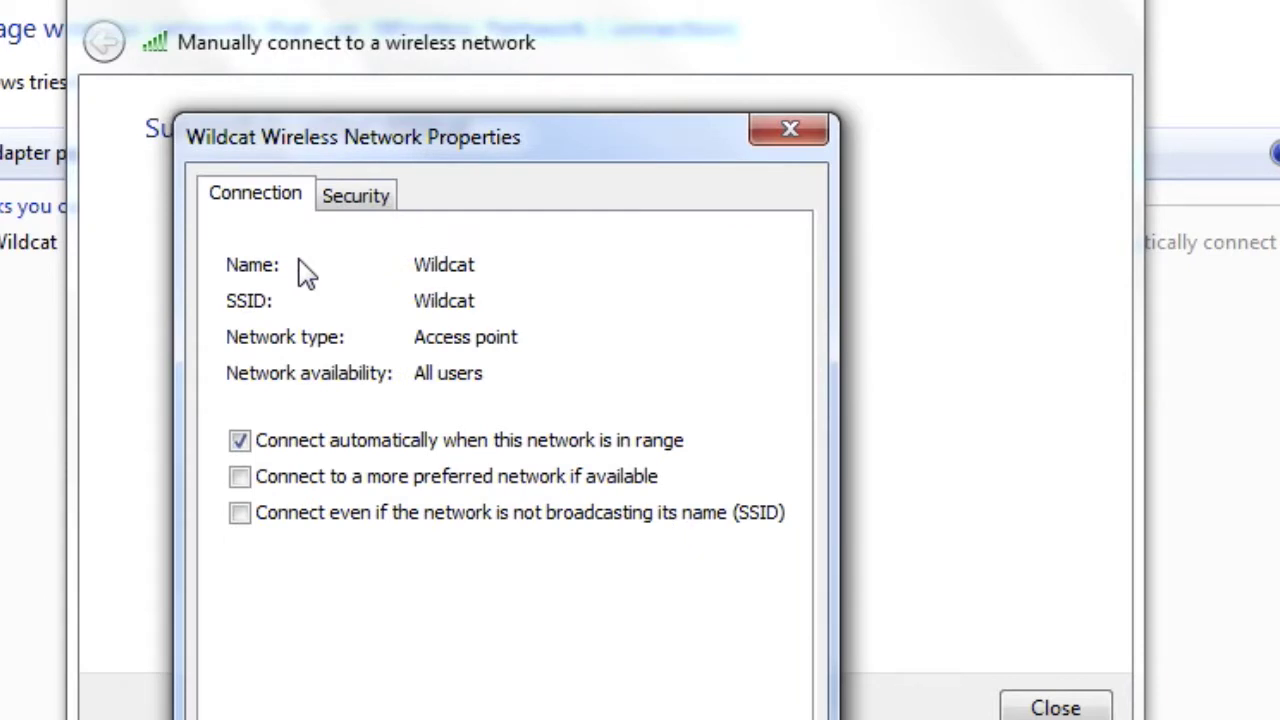
left_click(357, 198)
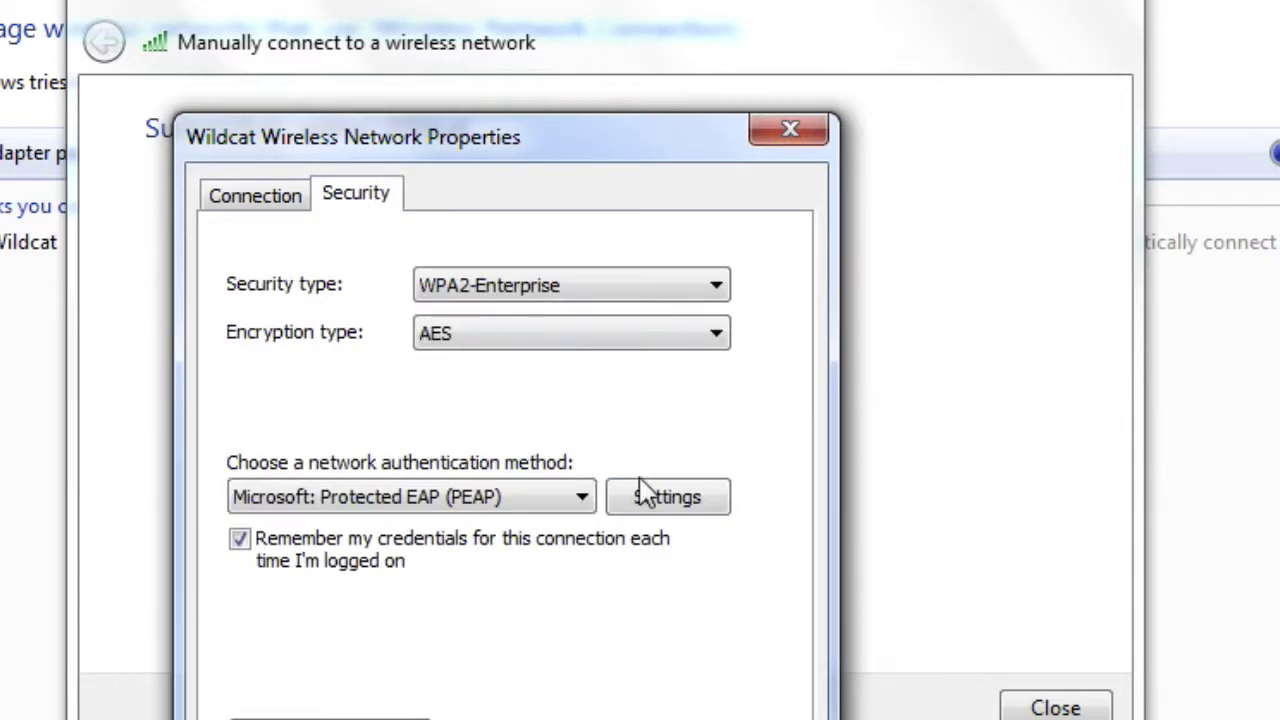
left_click(665, 505)
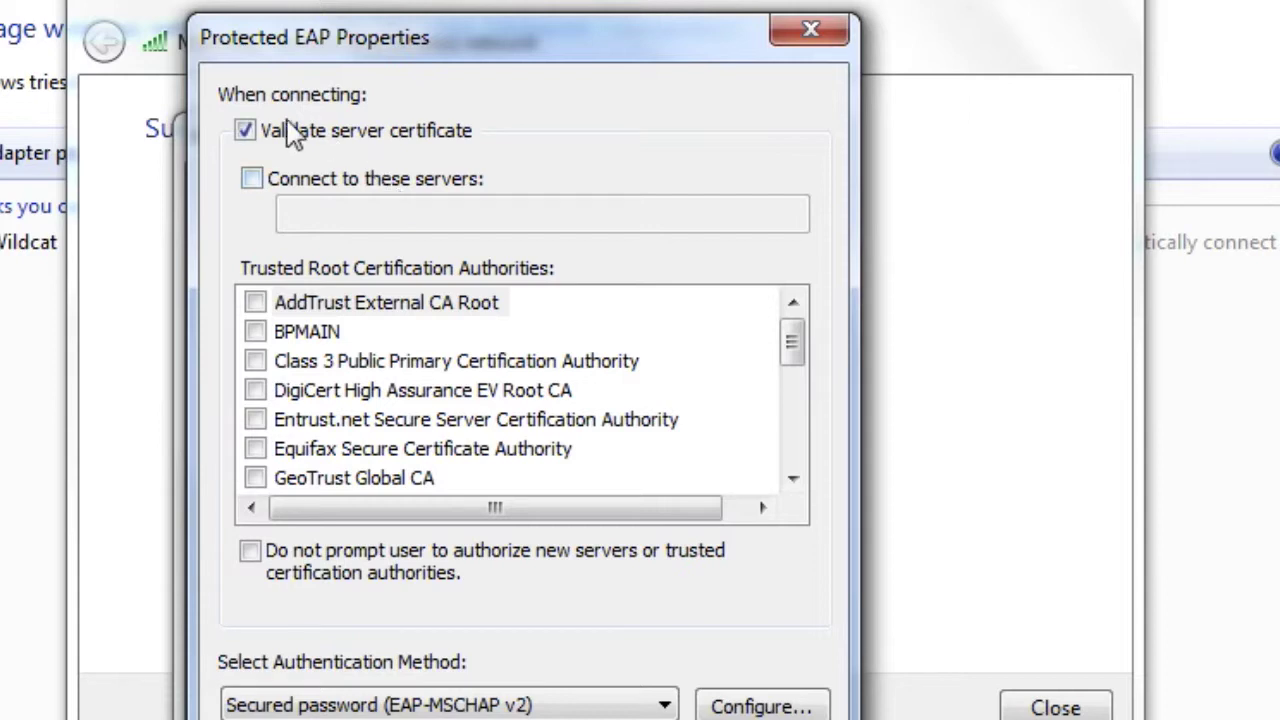
- Turn off 'Validate server certificate' and automatic Windows logon name and password for EAP-MSCHAP v2
left_click(245, 131)
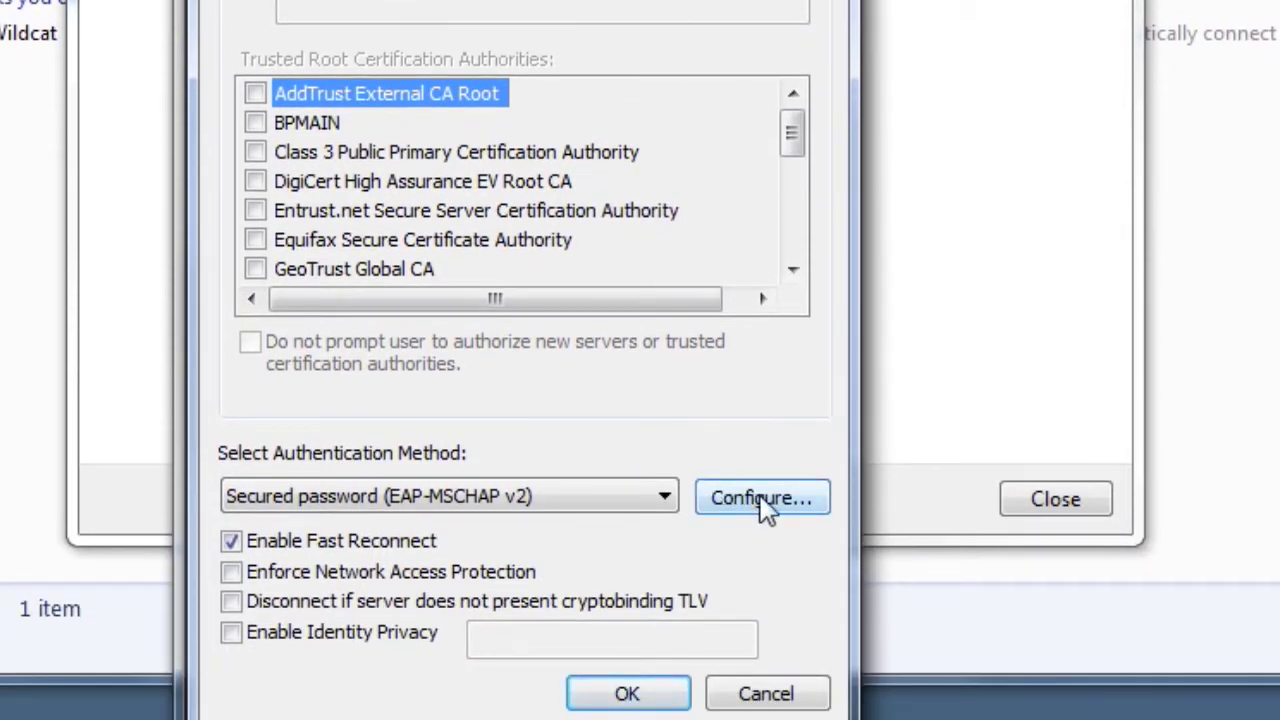
left_click(764, 503)
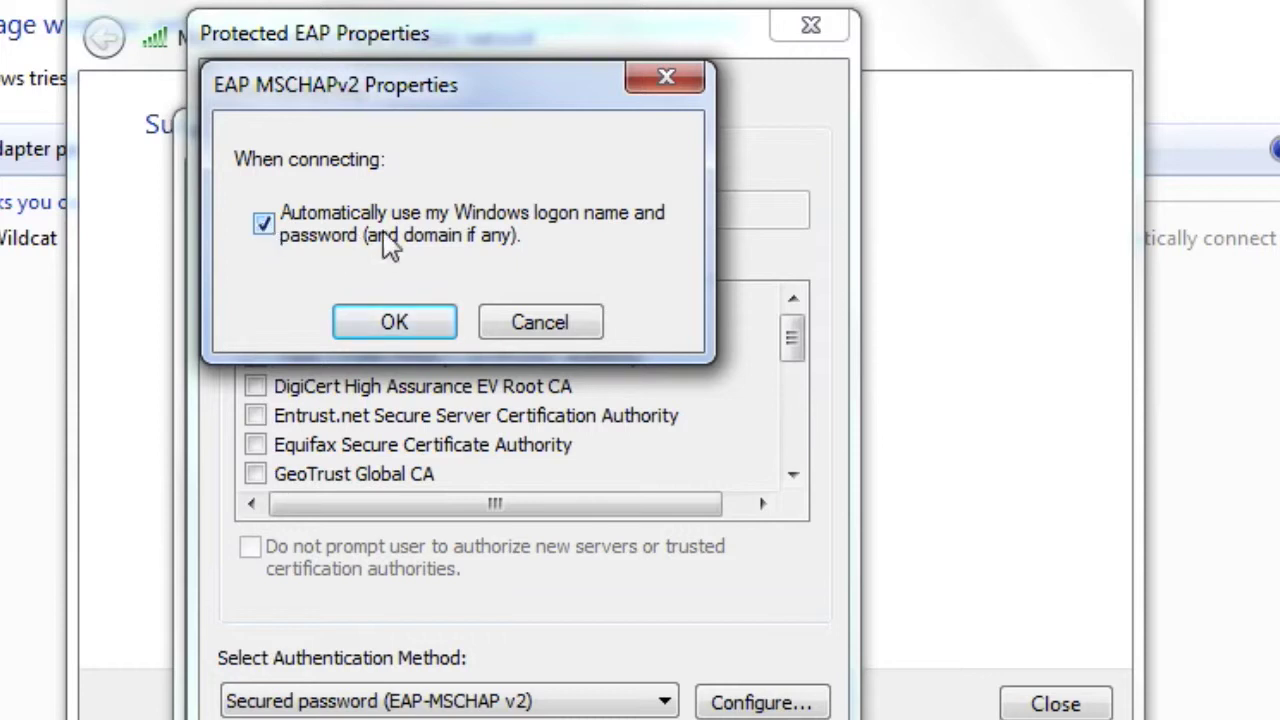
left_click(268, 228)
left_click(395, 320)
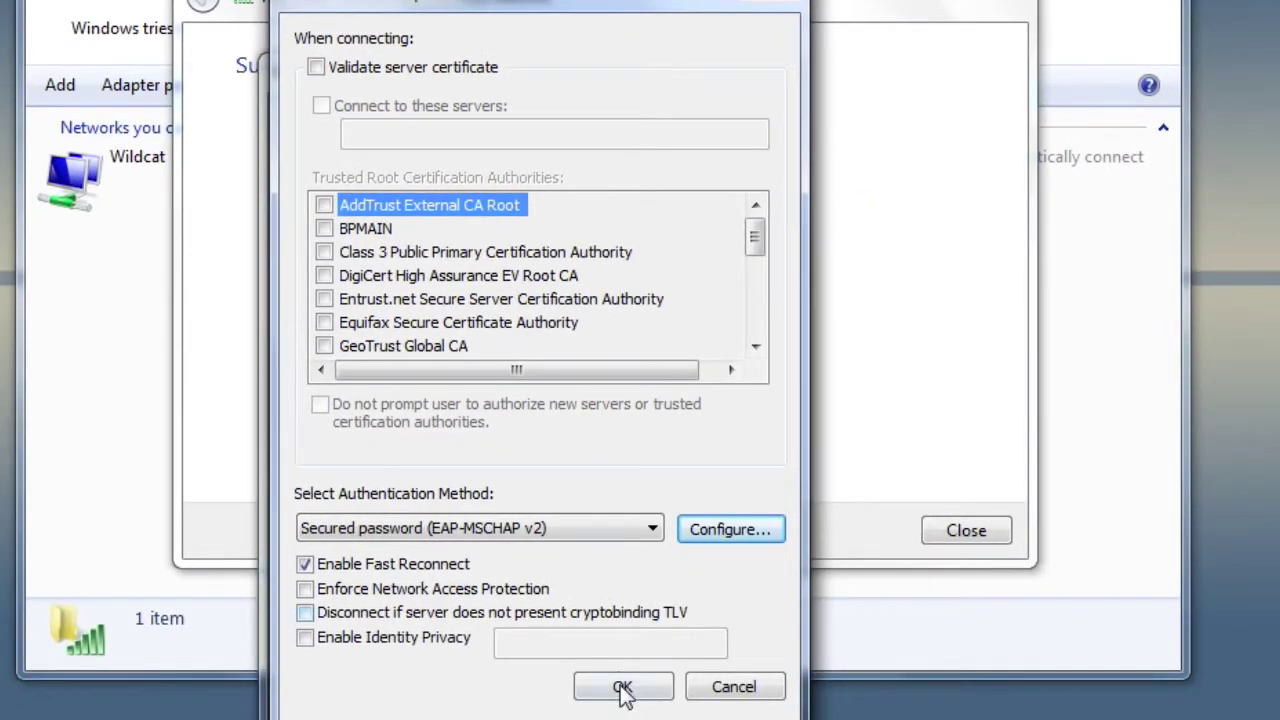
left_click(622, 688)
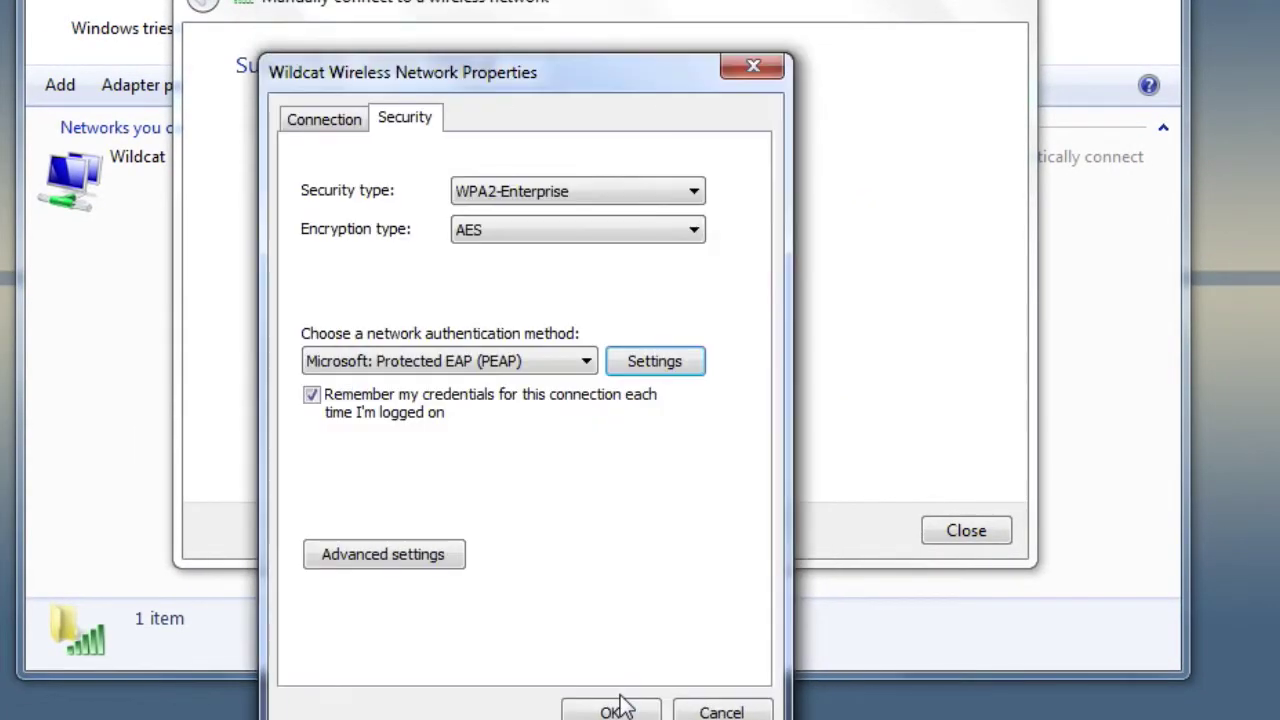
- Set the 802.1X authentication mode to User authentication in Advanced settings, then choose Save credentials
left_click(353, 557)
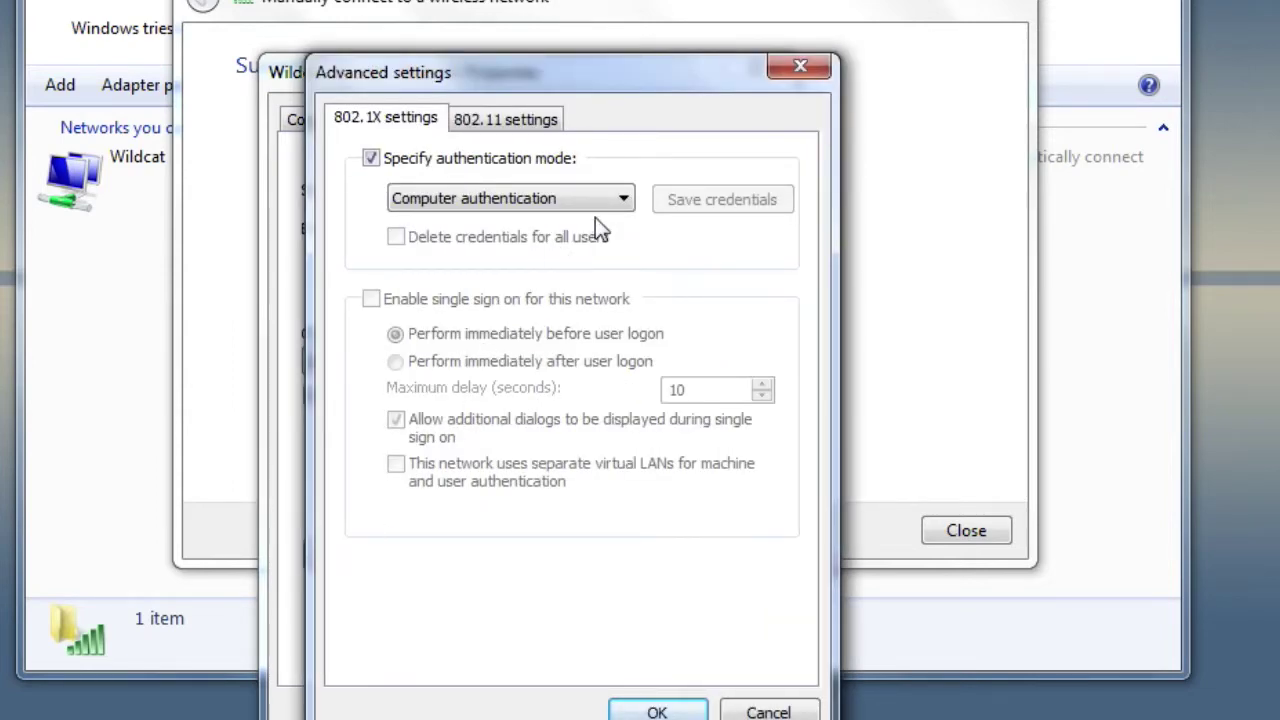
left_click(618, 199)
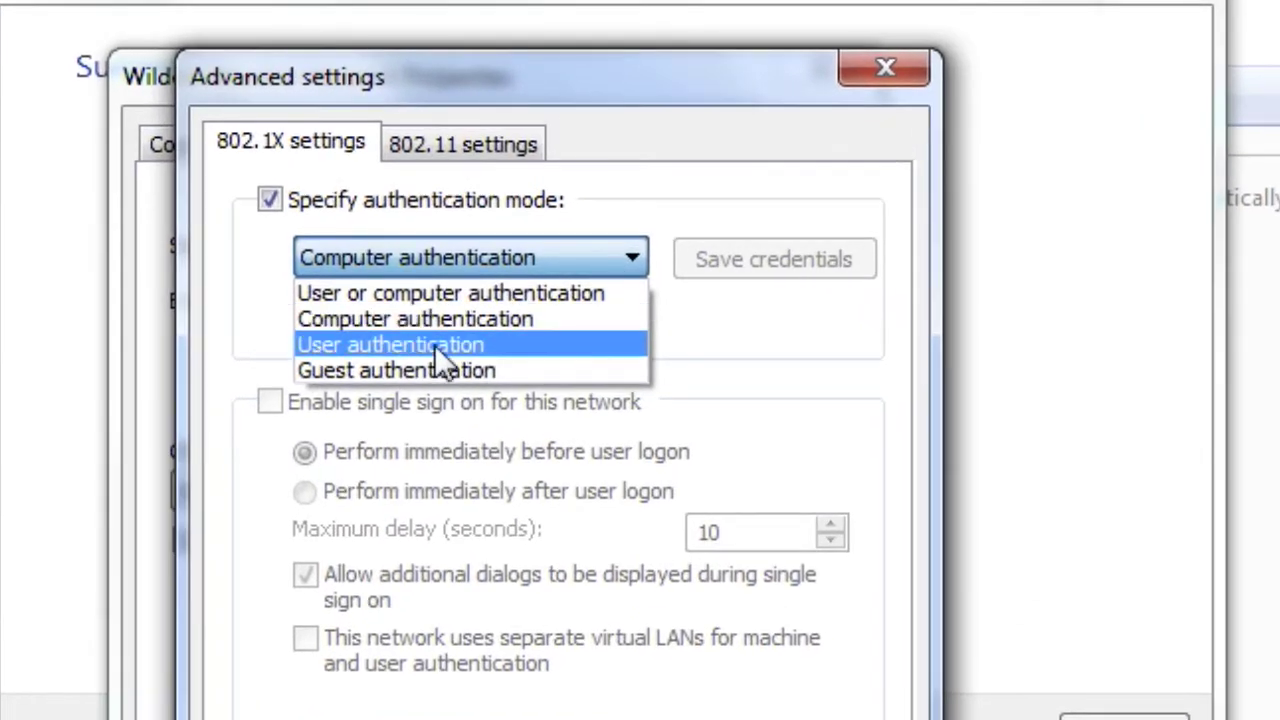
left_click(434, 345)
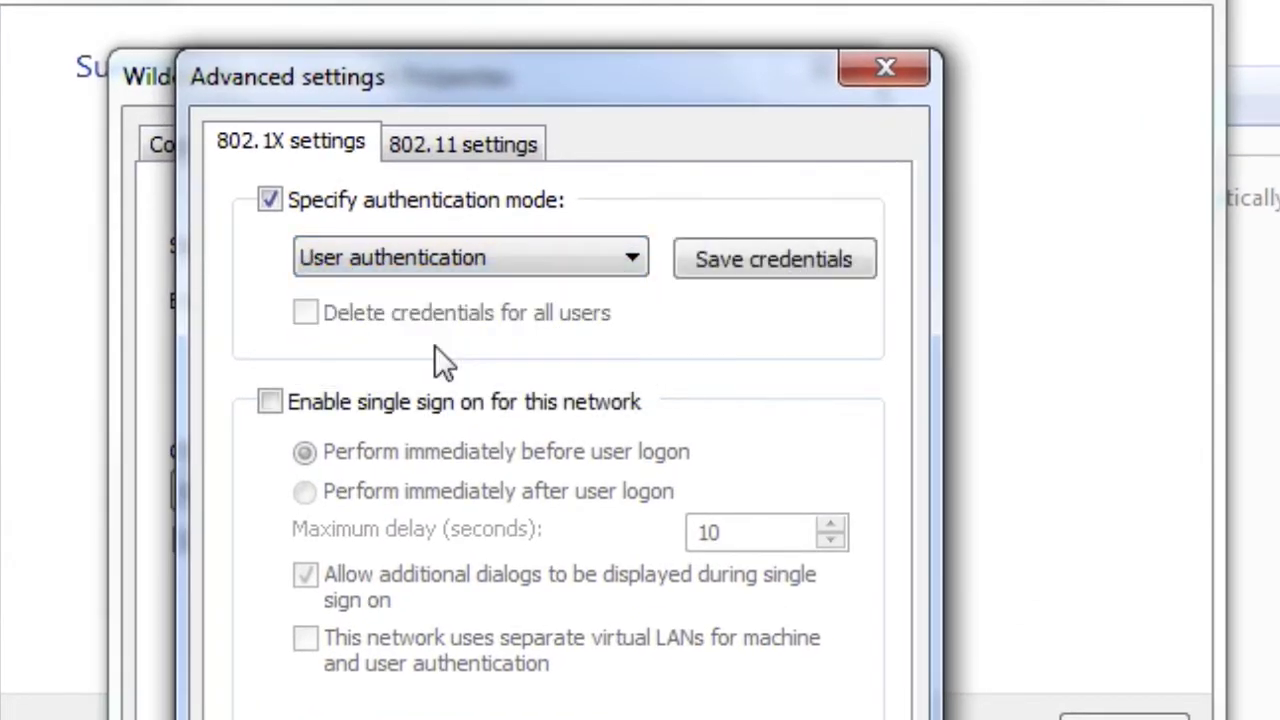
left_click(803, 263)
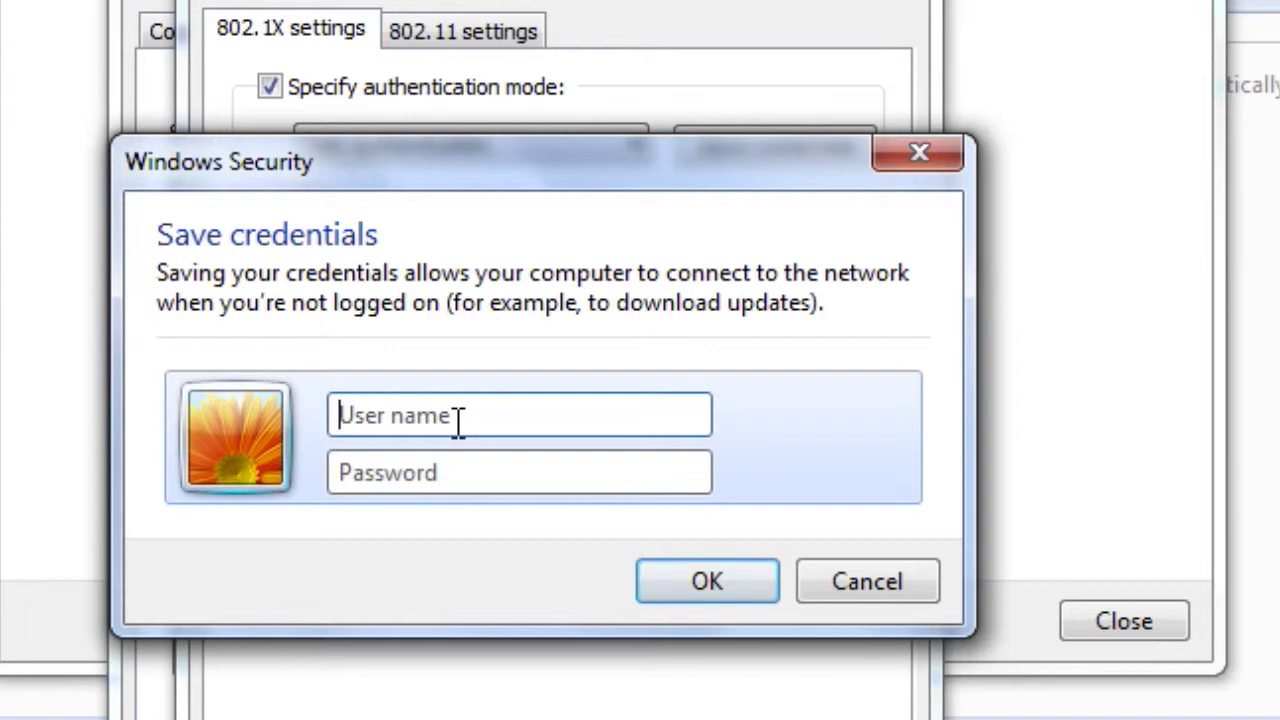
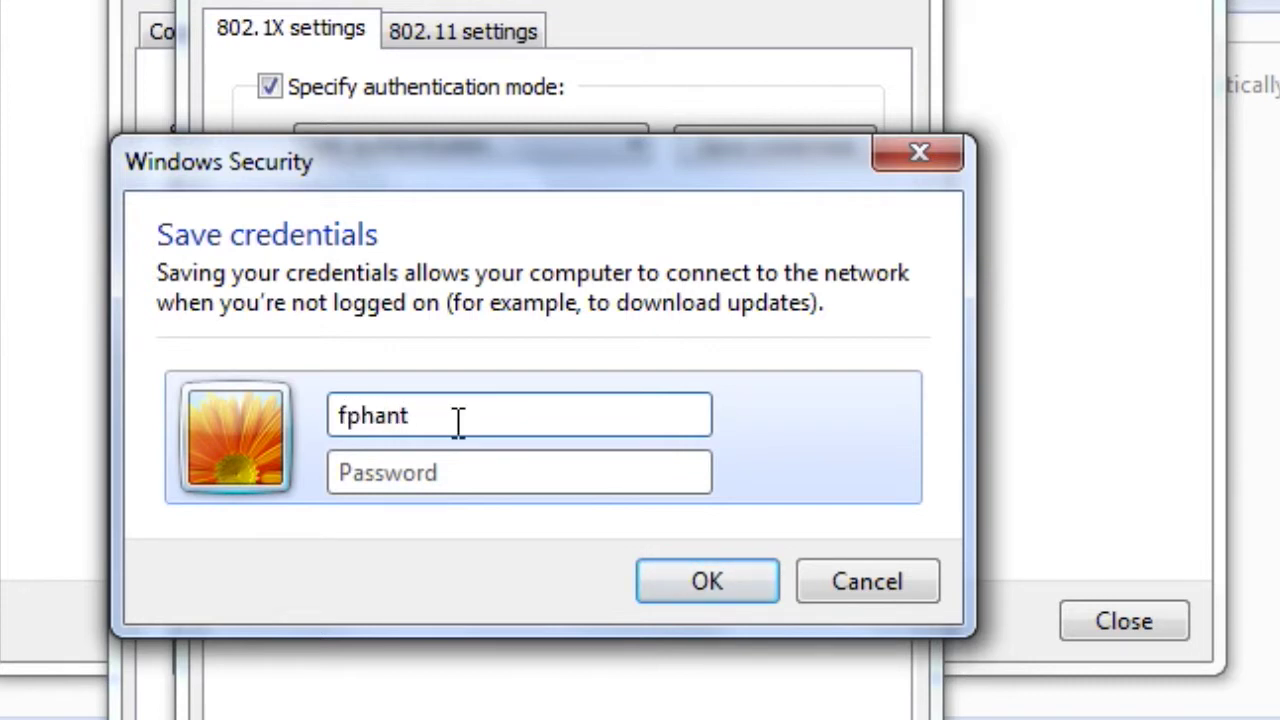
- Save the user's name and password for Wildcat and confirm the advanced settings
key("Tab")
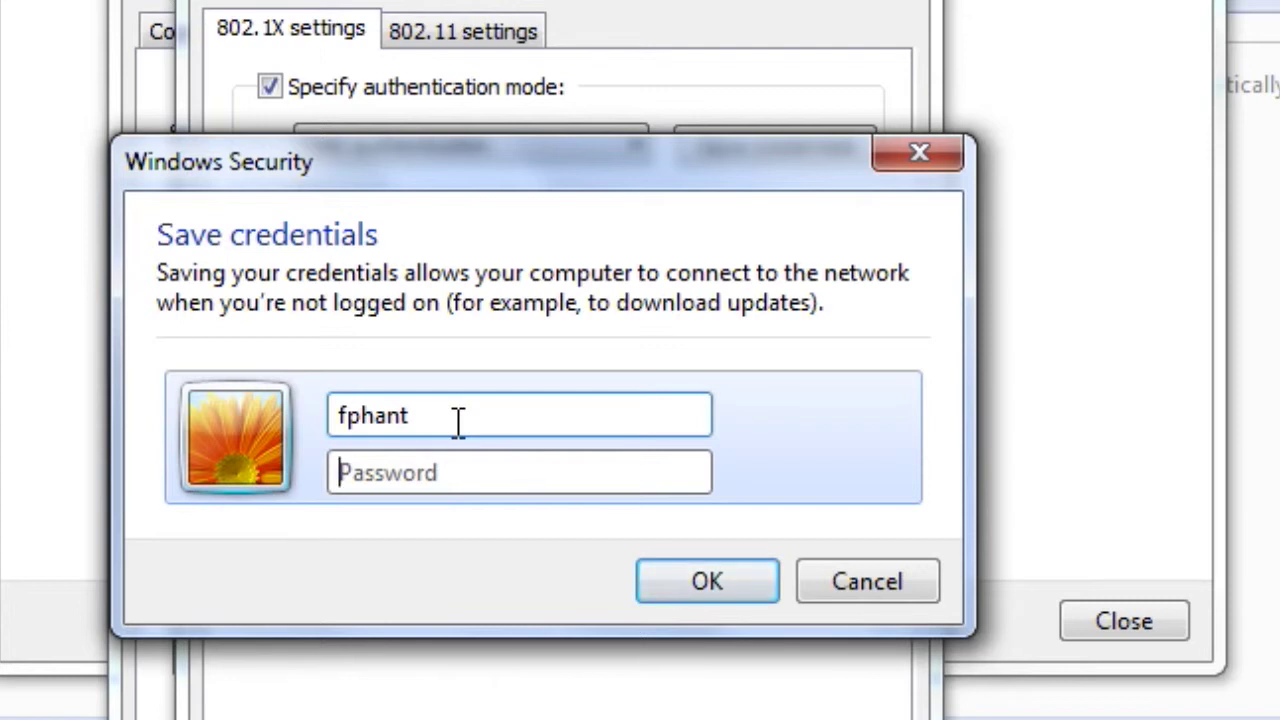
type("*******")
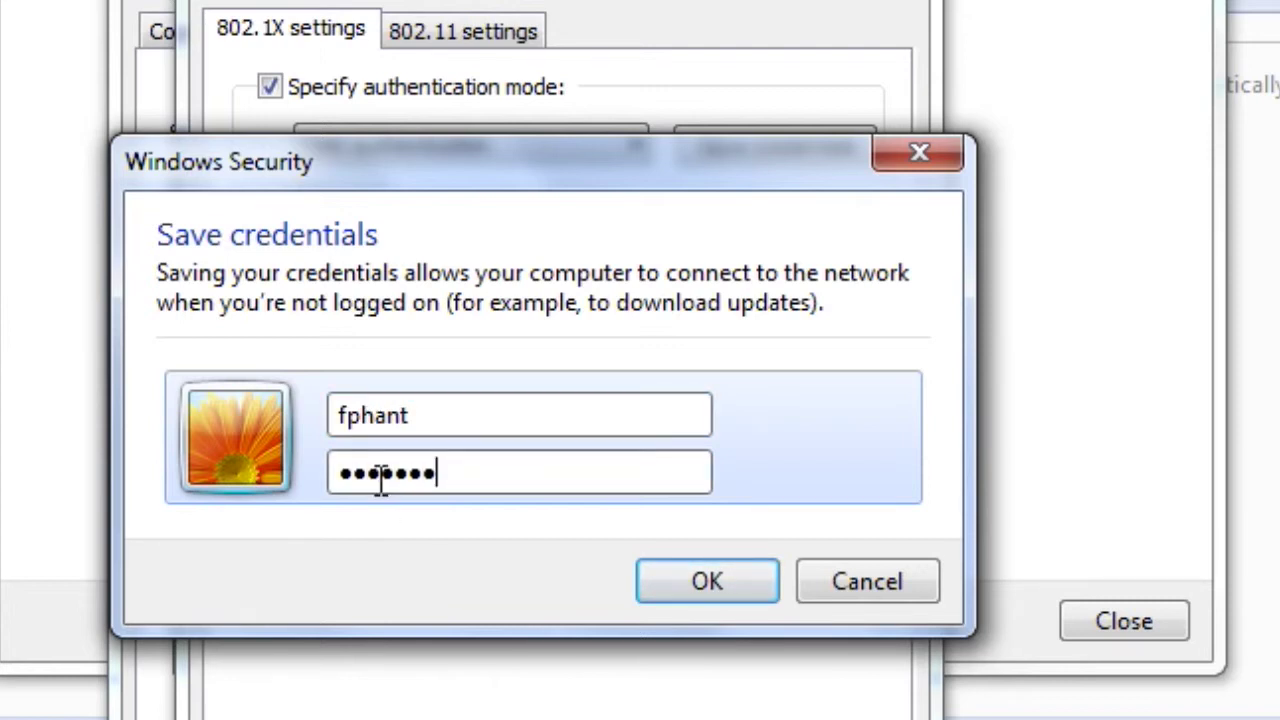
left_click(706, 582)
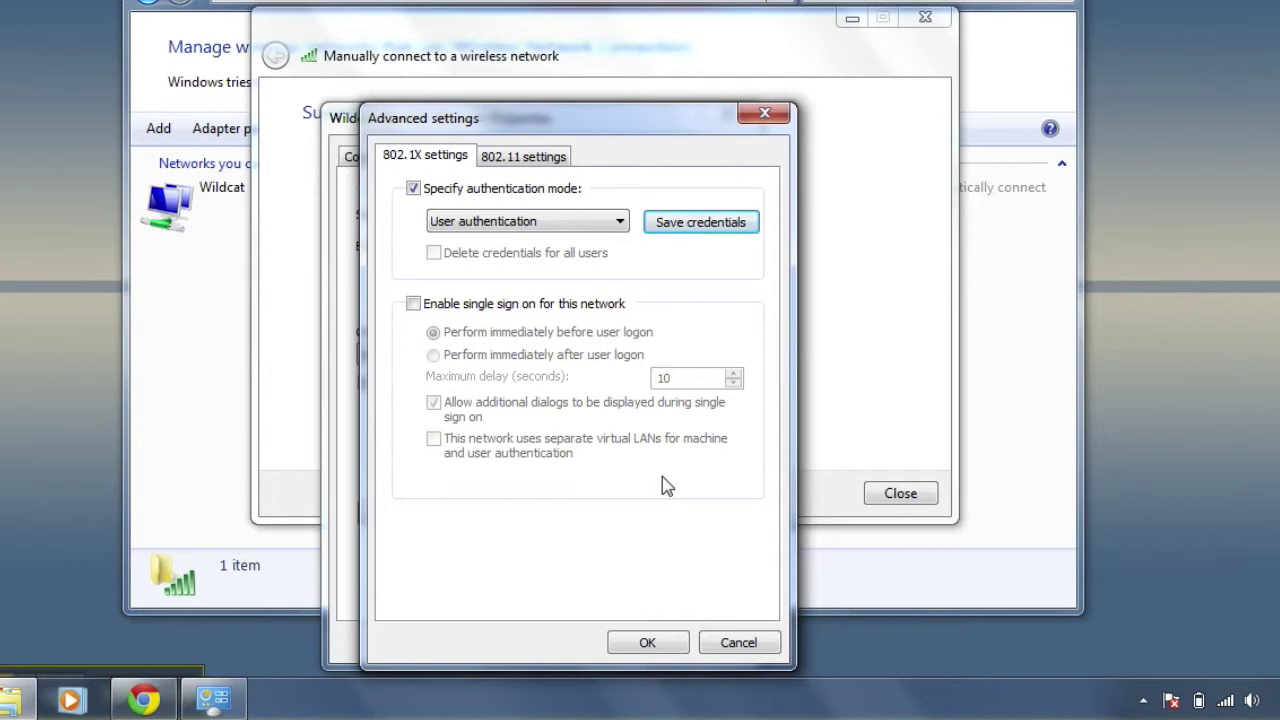
left_click(645, 643)
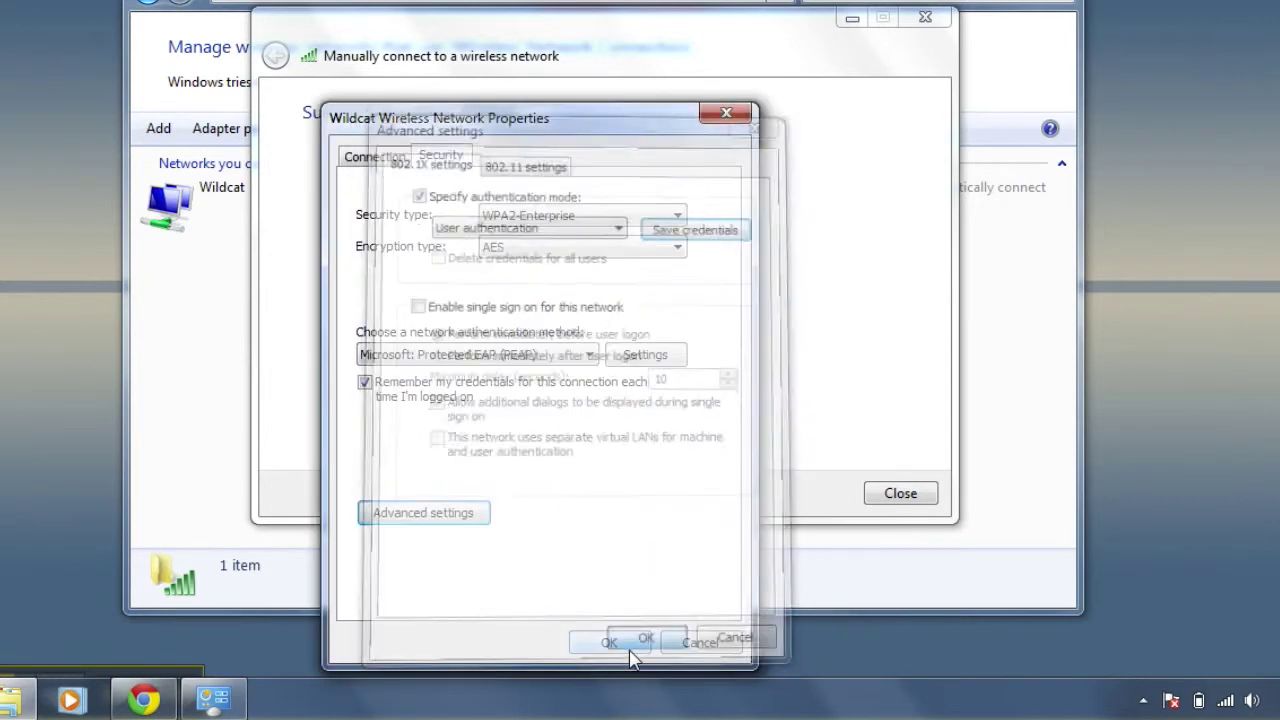
- Close Wildcat Wireless Network Properties and the wizard, then view available networks from the tray icon
left_click(630, 649)
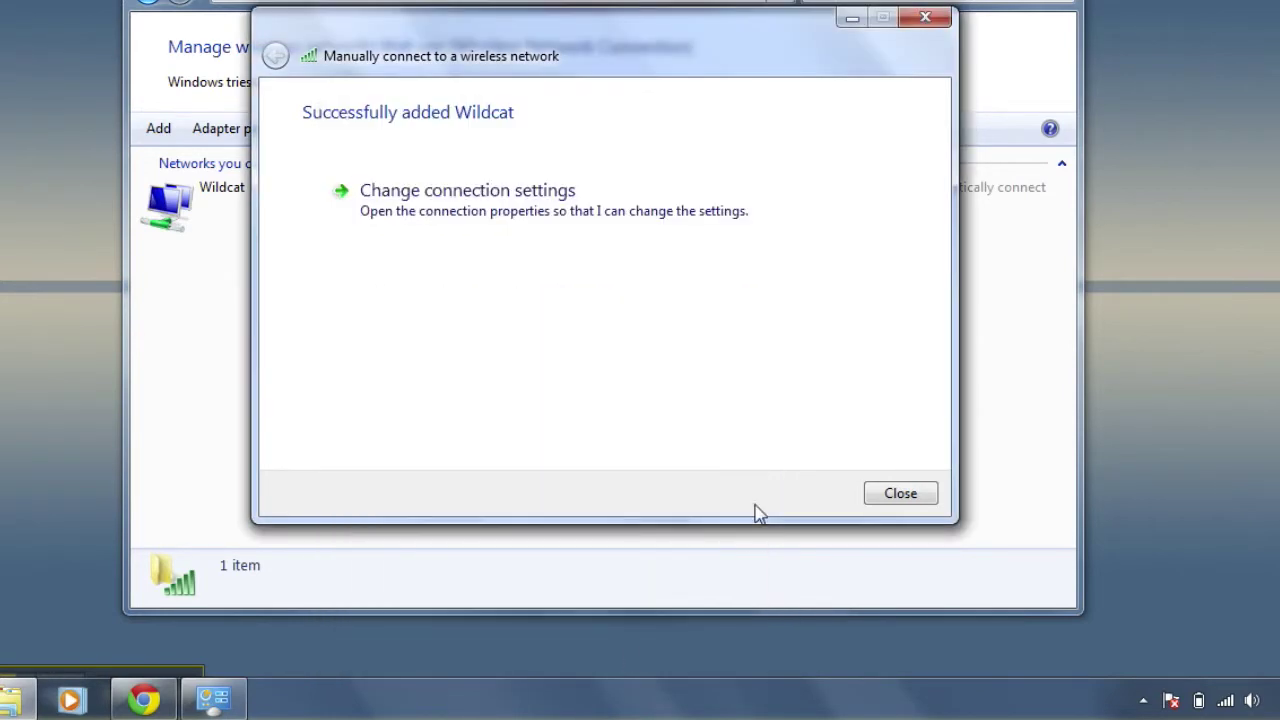
left_click(899, 493)
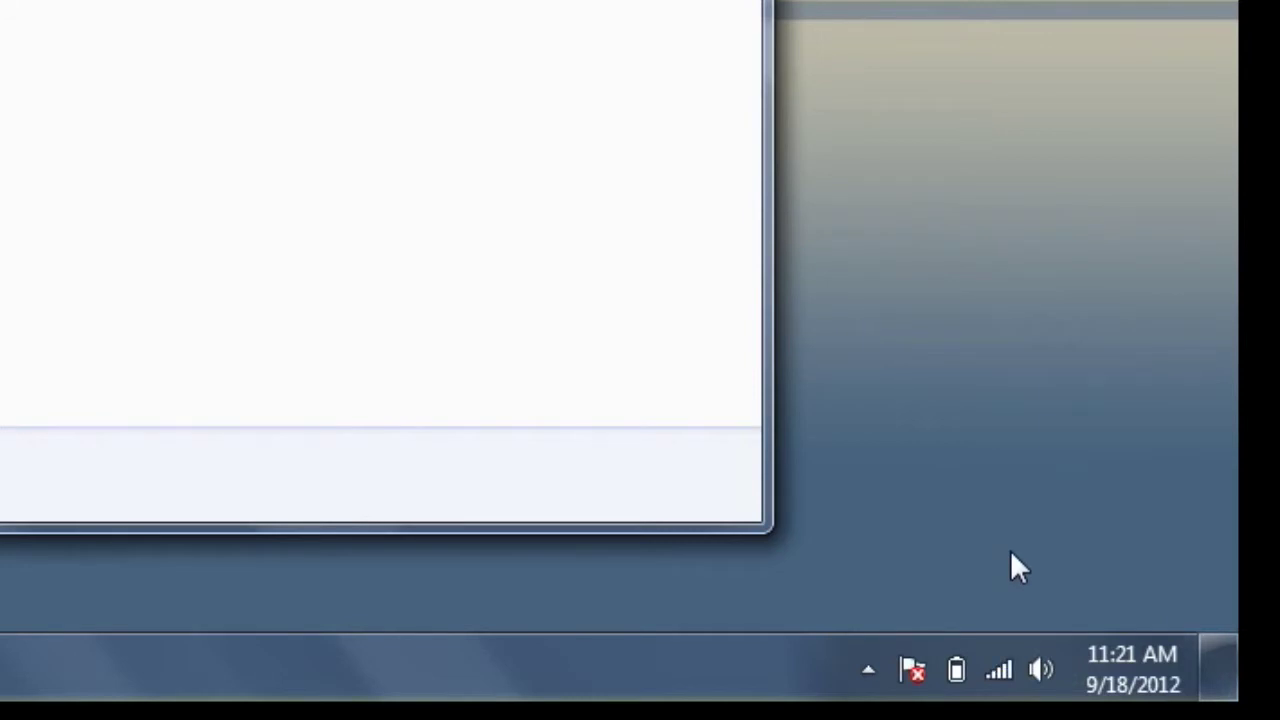
mouse_move(994, 666)
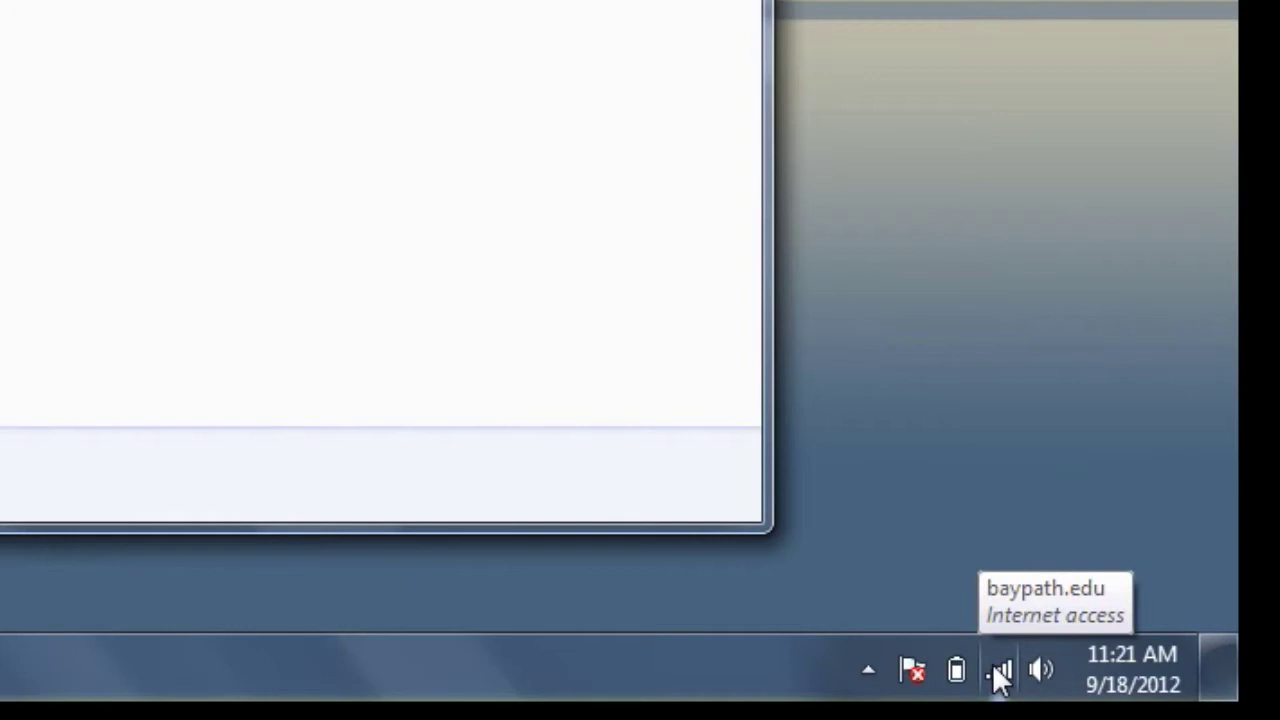
left_click(998, 672)
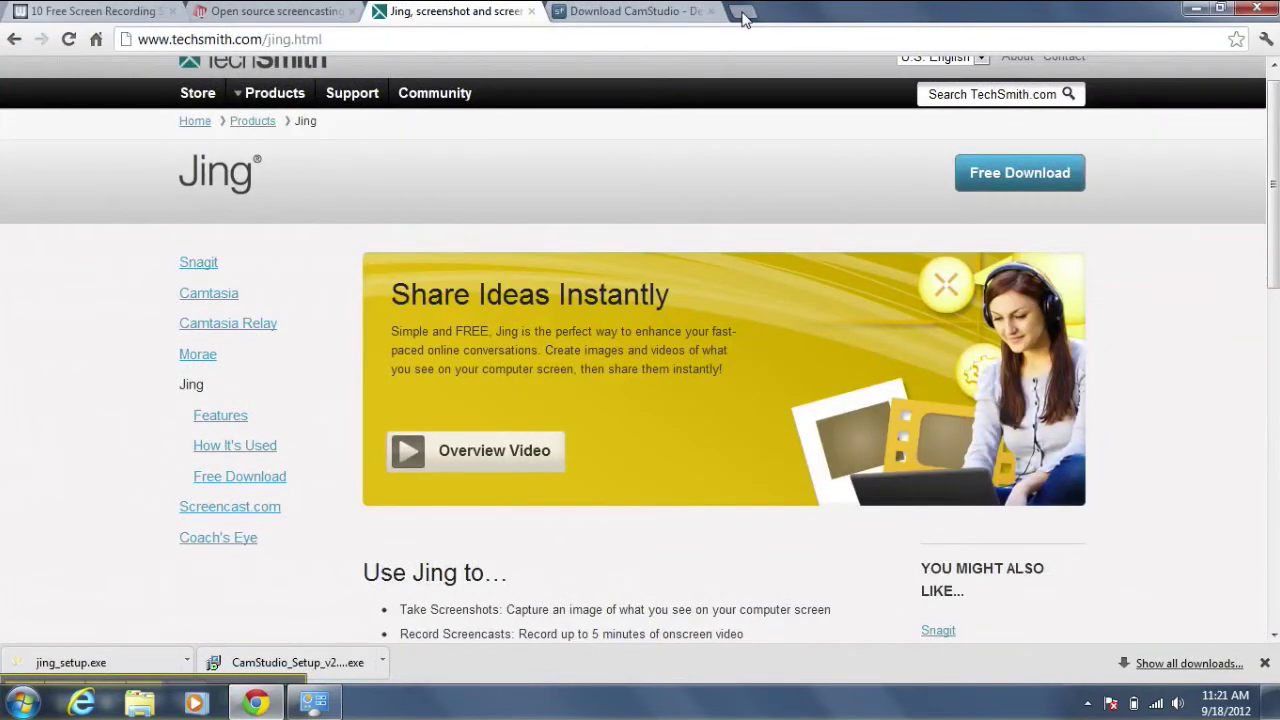
- Load yahoo.com in a new Chrome tab to test access, then close Chrome and Manage Wireless Networks
left_click(739, 12)
type("yahoo.com")
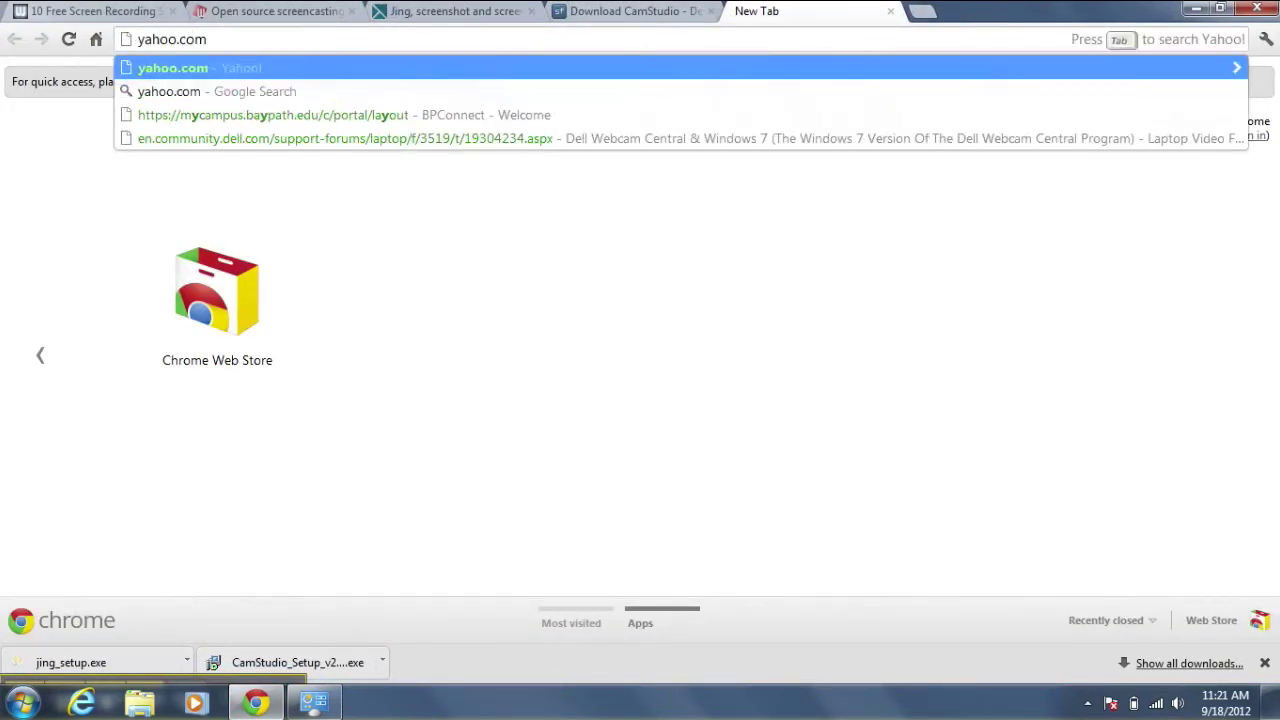
key("Return")
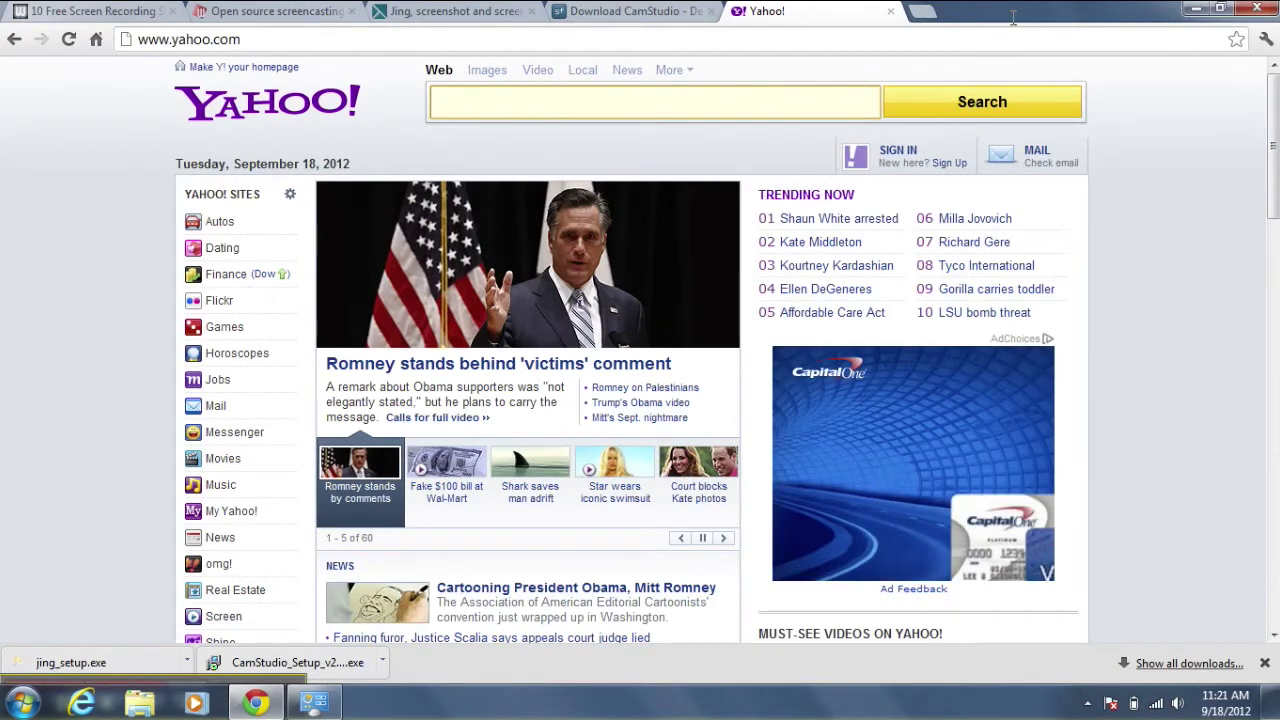
left_click(1255, 8)
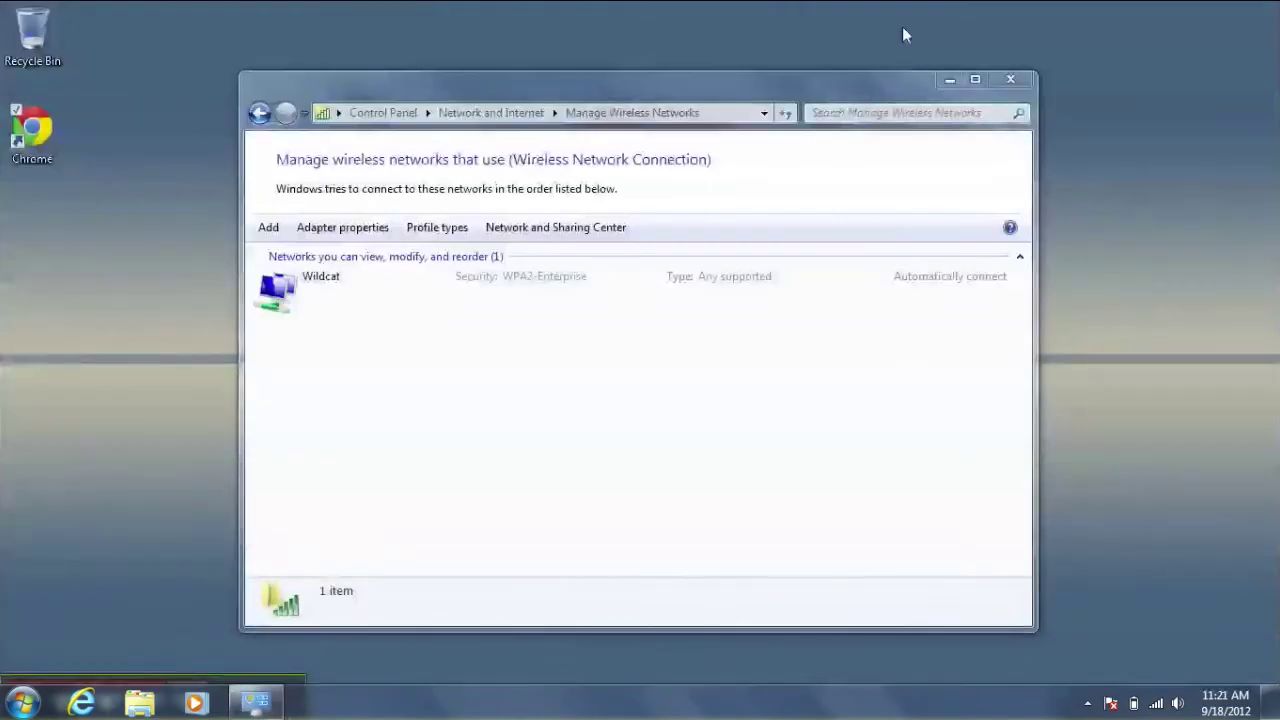
left_click(1012, 82)
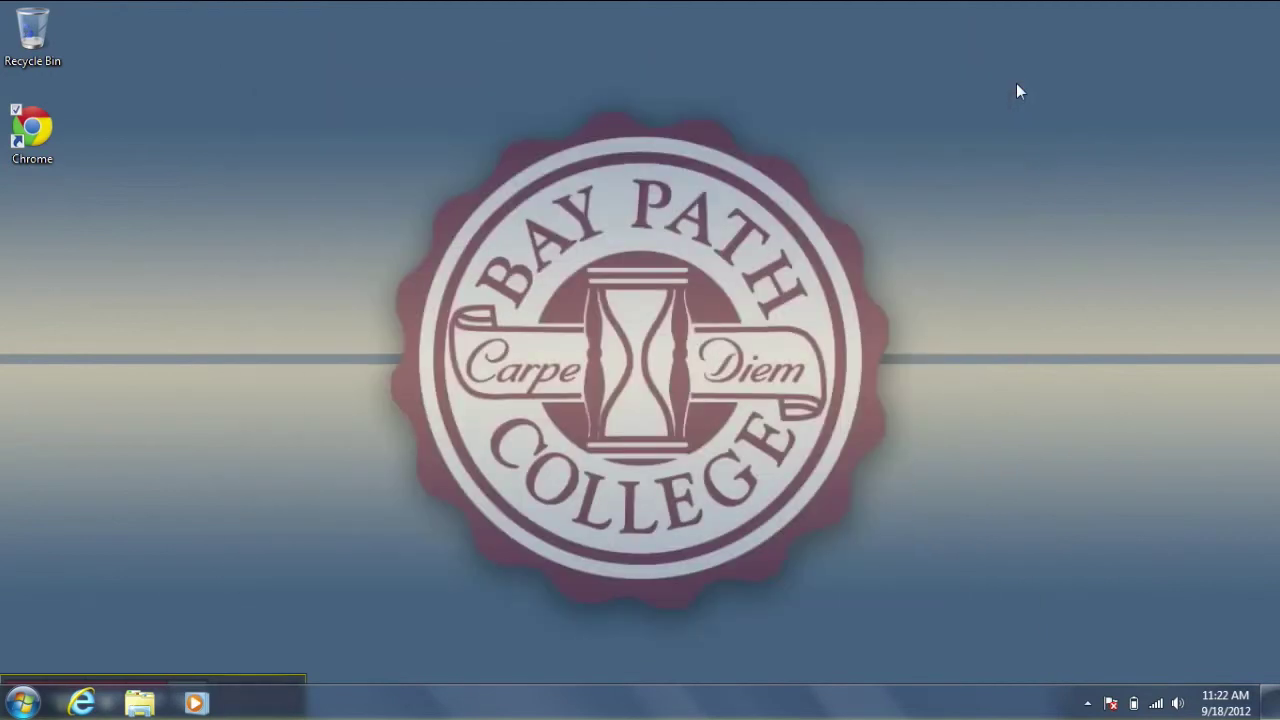